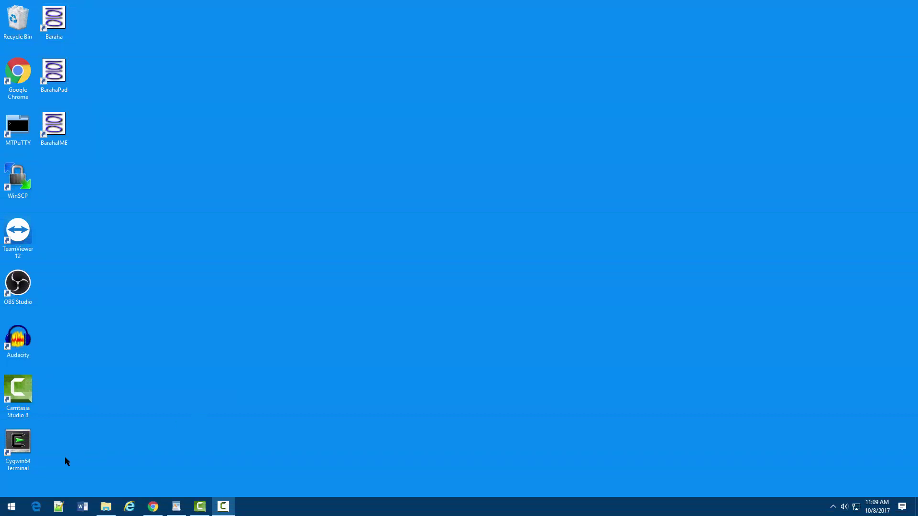
Step: Launch BarahaPad from the Baraha Software folder in the Start menu's app list
{"action": "left_click", "coordinate": [11, 506]}
{"action": "scroll", "coordinate": [72, 444], "scroll_direction": "down", "scroll_amount": 3}
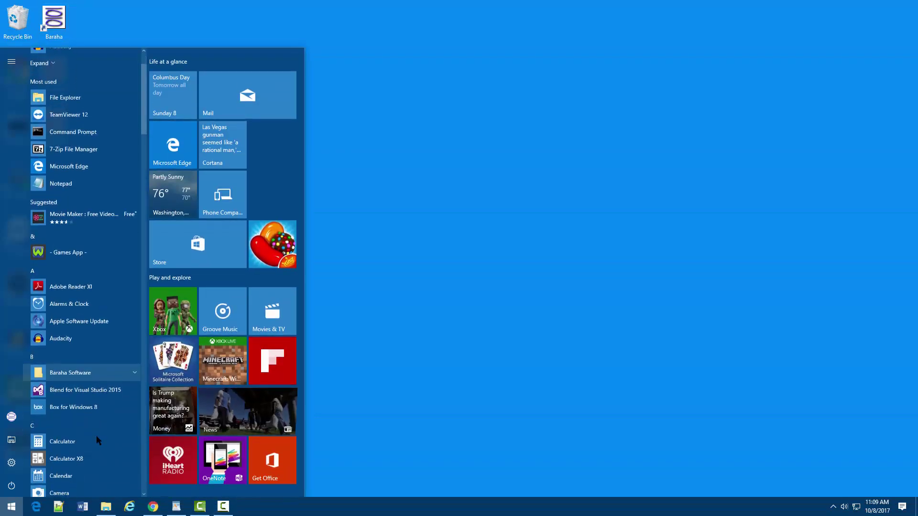
{"action": "left_click", "coordinate": [91, 369]}
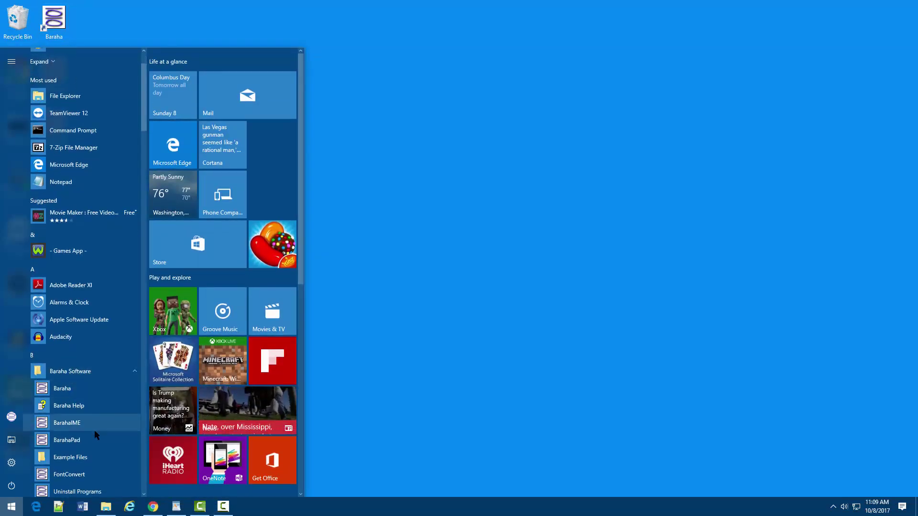
{"action": "left_click", "coordinate": [67, 440]}
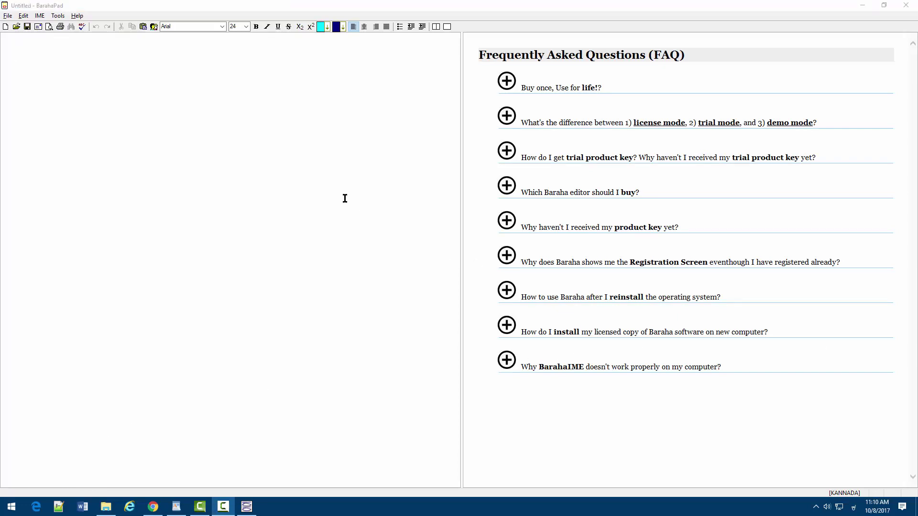
{"action": "left_click", "coordinate": [39, 15]}
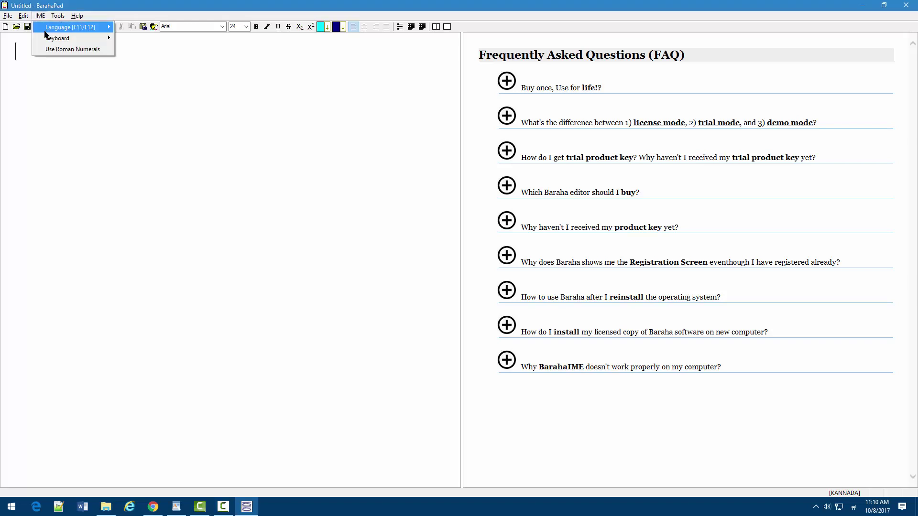
{"action": "mouse_move", "coordinate": [45, 38]}
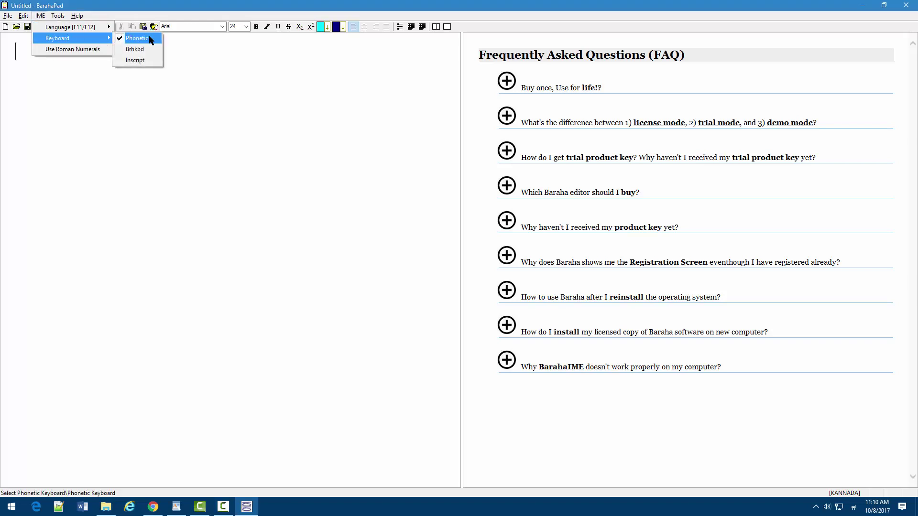
{"action": "left_click", "coordinate": [137, 38]}
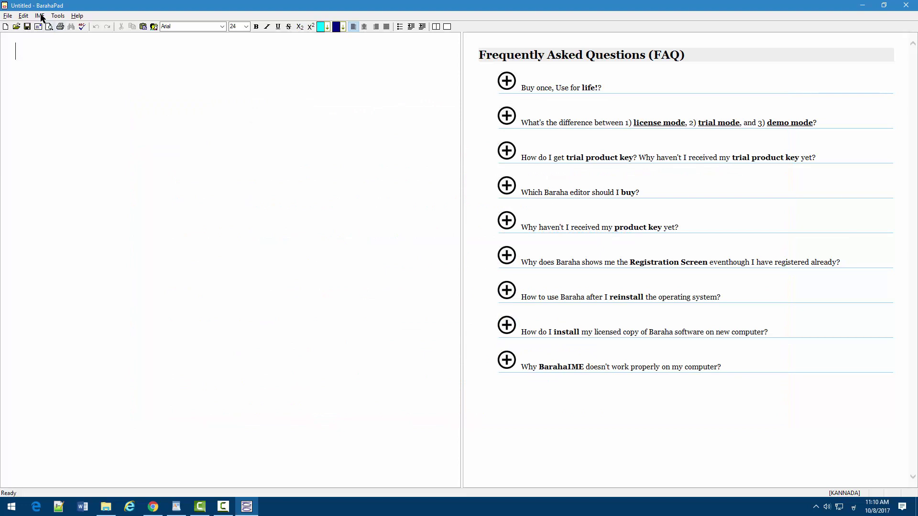
{"action": "left_click", "coordinate": [41, 16]}
{"action": "mouse_move", "coordinate": [50, 39]}
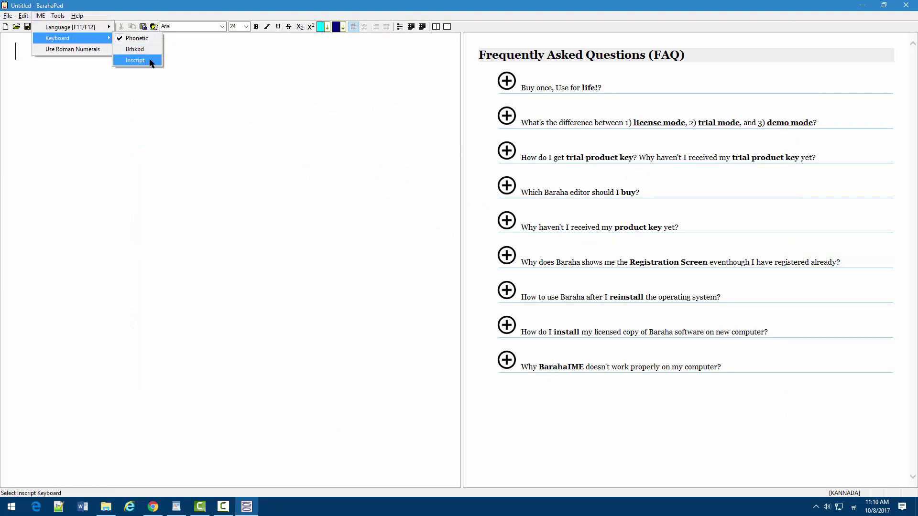
{"action": "left_click", "coordinate": [236, 183]}
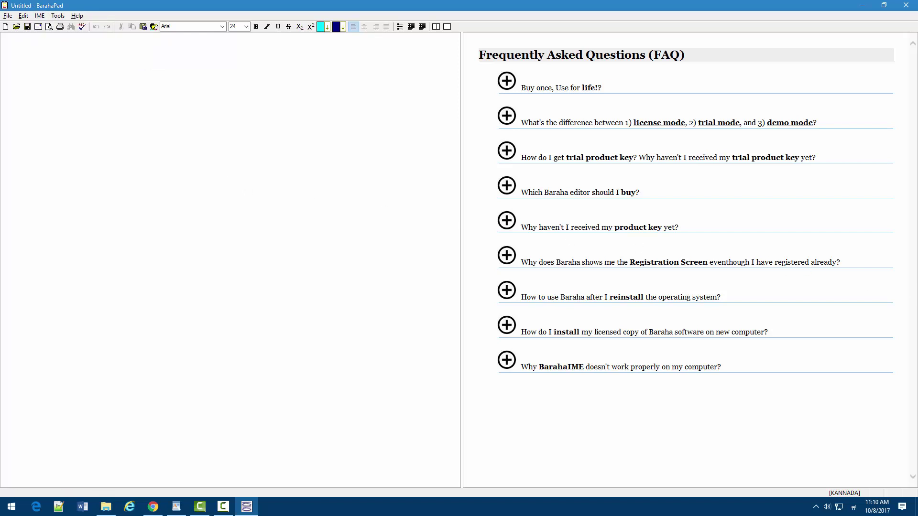
Step: Switch the IME language to Kannada and type 'ellAdaru iru eMtAdaru iru eMdeMdigu nI kannaDavAgiru.' phonetically
{"action": "left_click", "coordinate": [41, 16]}
{"action": "mouse_move", "coordinate": [47, 30]}
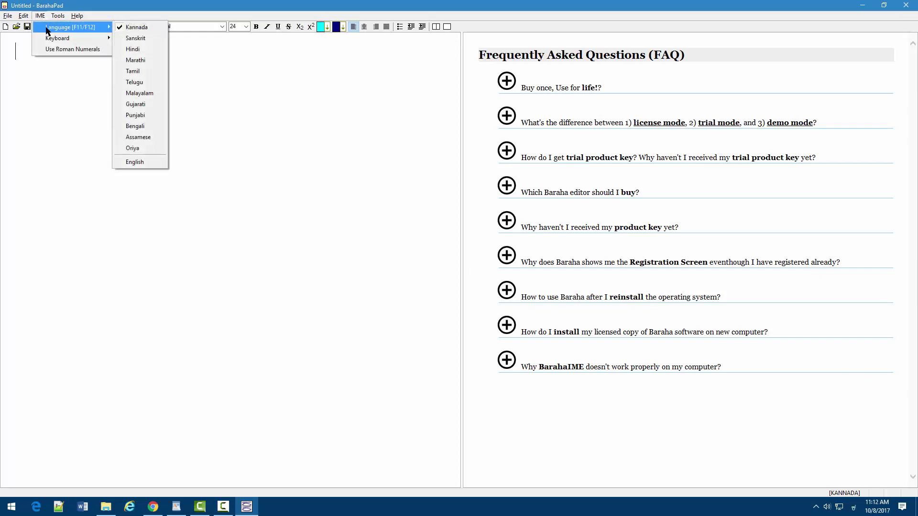
{"action": "left_click", "coordinate": [149, 31]}
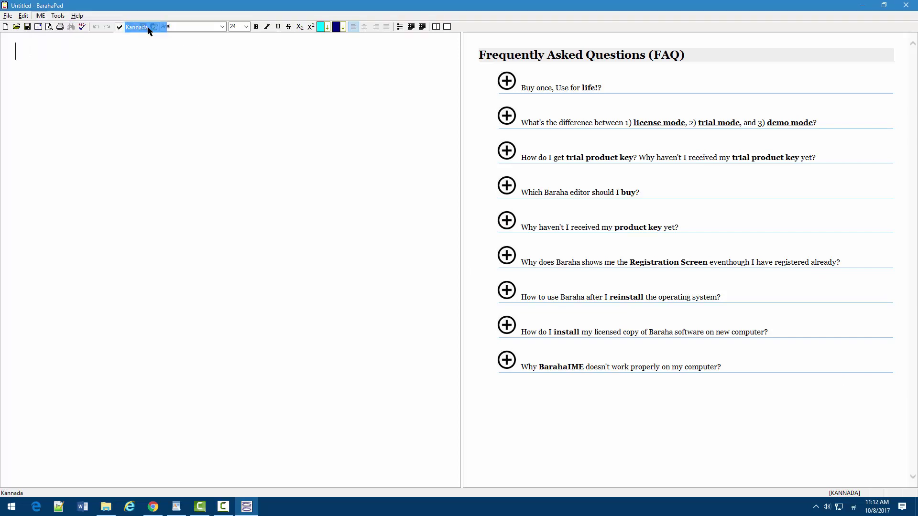
{"action": "type", "text": "ellA"}
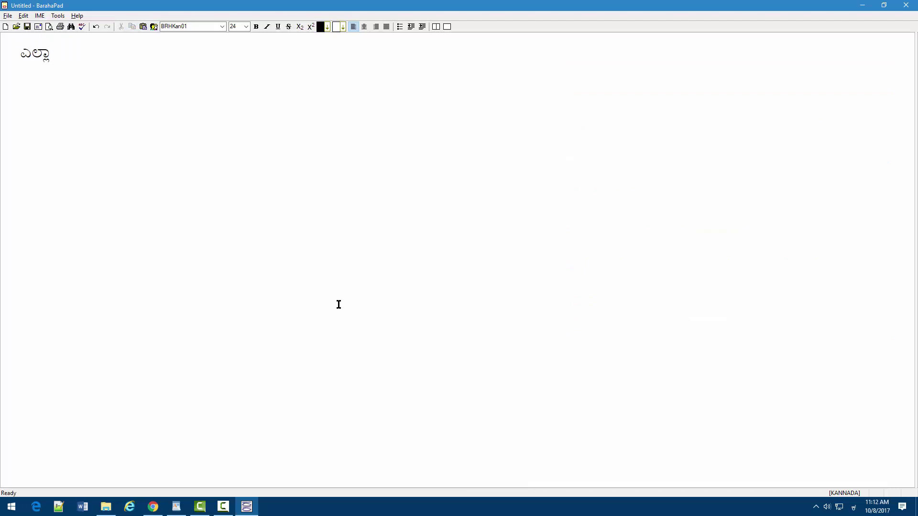
{"action": "type", "text": "daru iru eMtAdar"}
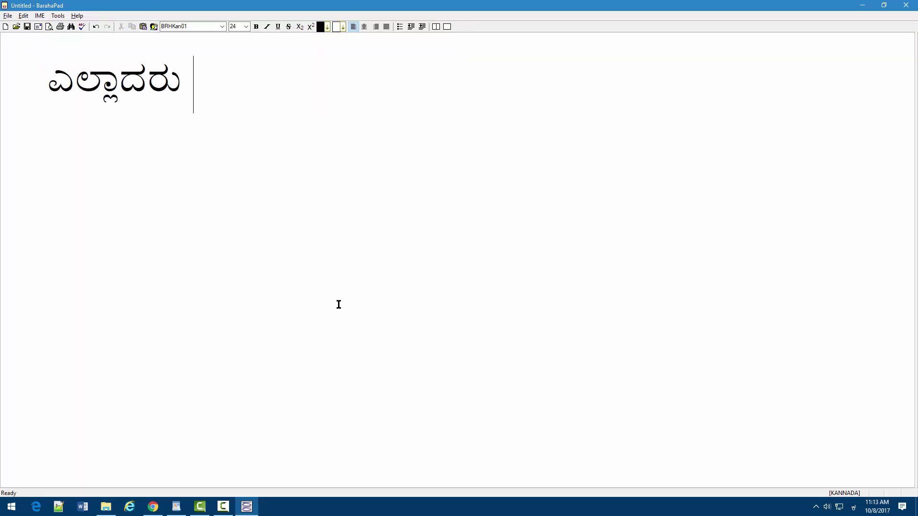
{"action": "type", "text": "u iru eMdeMdigu n"}
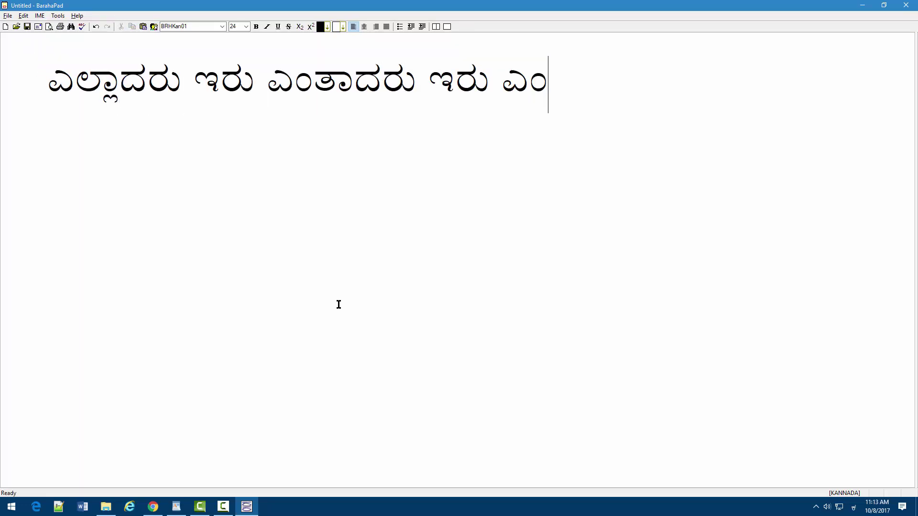
{"action": "type", "text": "I kannaDavAgiru."}
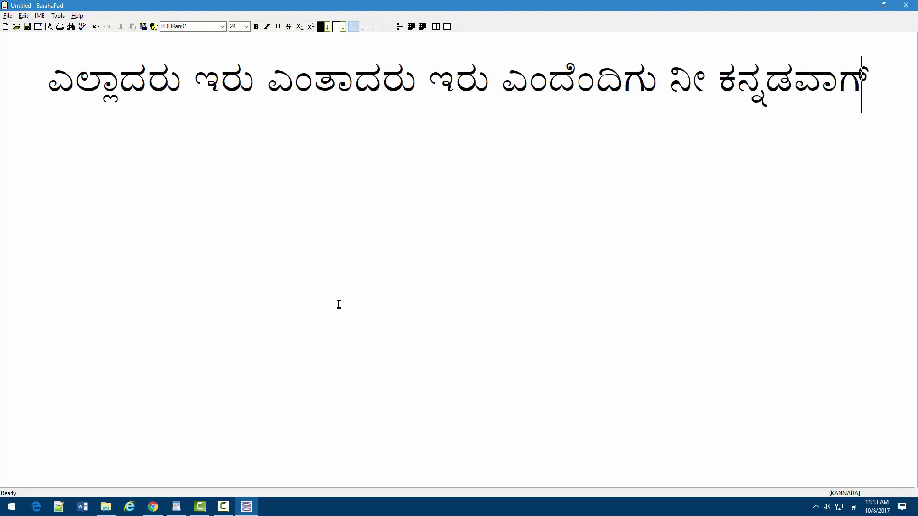
{"action": "key", "text": "Return"}
{"action": "key", "text": "Return"}
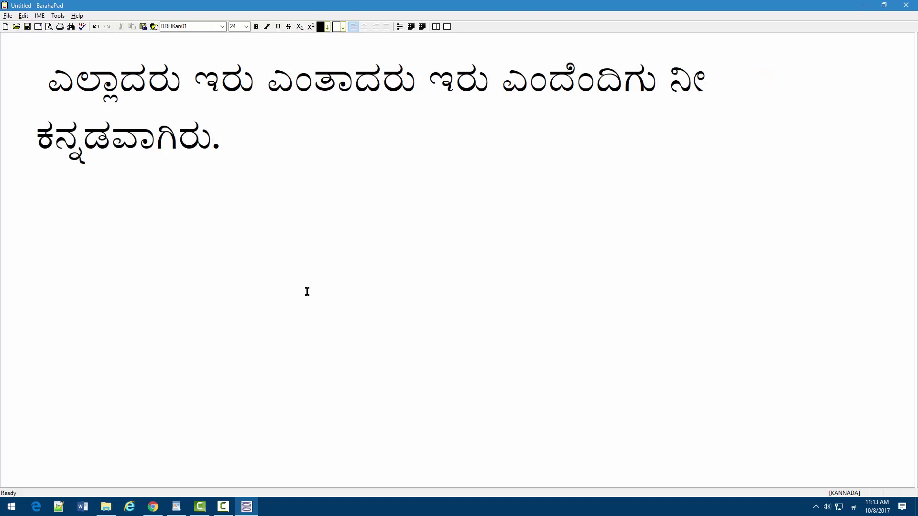
{"action": "left_click", "coordinate": [40, 15]}
Step: Switch the IME language to Hindi and type 'mErA bhArata mahAna' (मेरा भारत महान)
{"action": "mouse_move", "coordinate": [55, 27]}
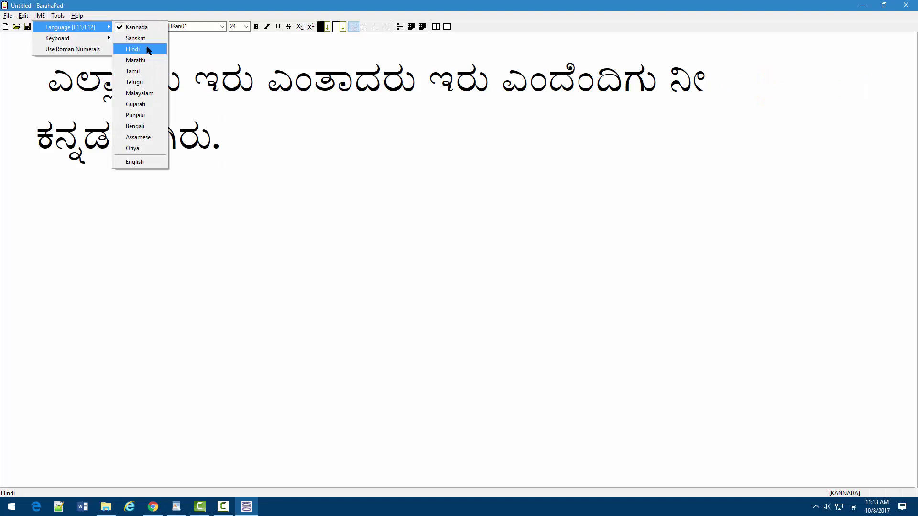
{"action": "left_click", "coordinate": [143, 48]}
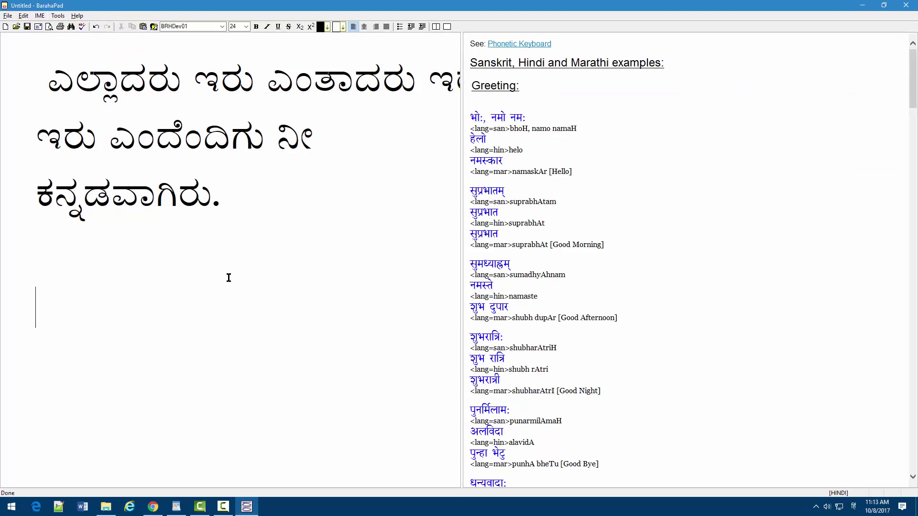
{"action": "type", "text": "mErA bhArata mahAna"}
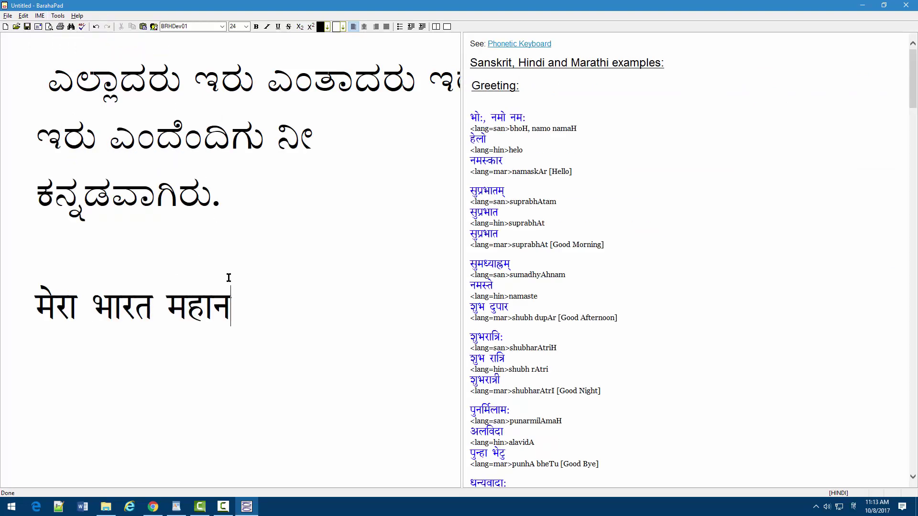
{"action": "key", "text": "Return"}
{"action": "key", "text": "Return"}
Step: Switch the IME language to English and type 'Good Morning'
{"action": "left_click", "coordinate": [39, 16]}
{"action": "mouse_move", "coordinate": [72, 28]}
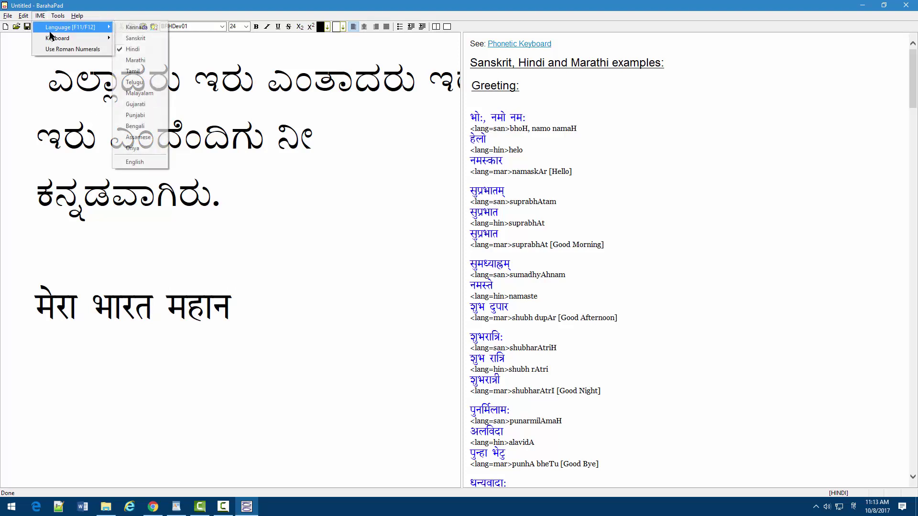
{"action": "left_click", "coordinate": [148, 162]}
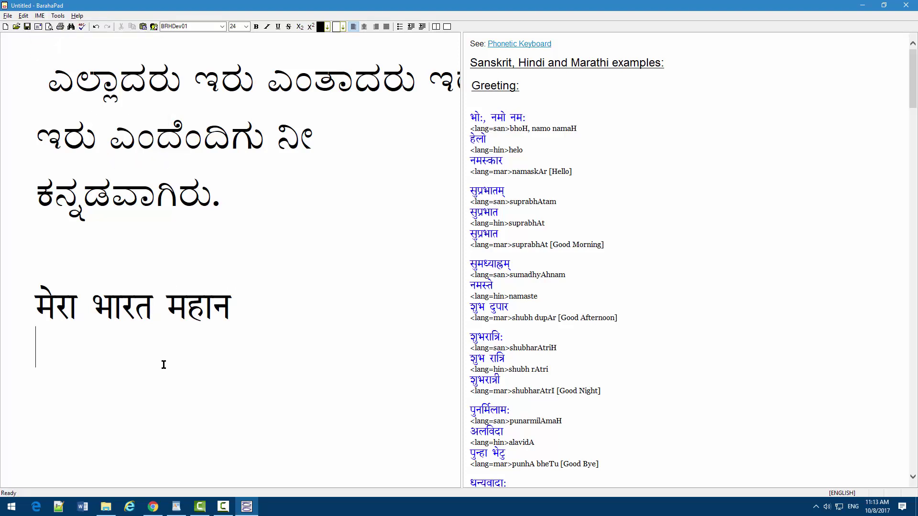
{"action": "type", "text": "Good Morning"}
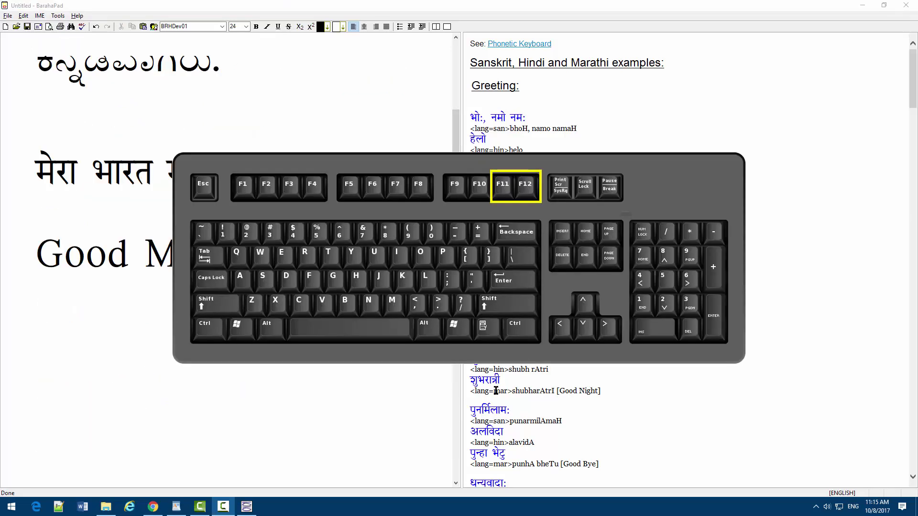
Step: Type a mixed 'english' line, toggling between English and Hindi with F11
{"action": "left_click", "coordinate": [386, 370]}
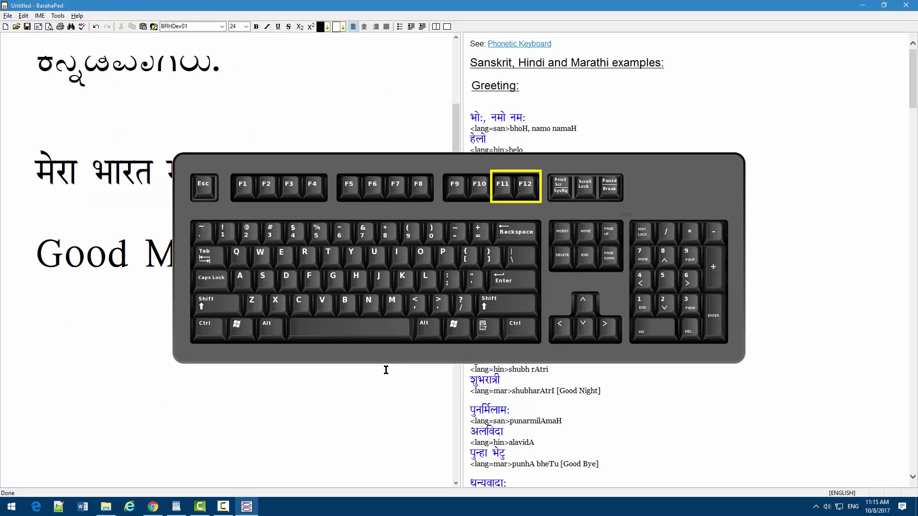
{"action": "type", "text": "english"}
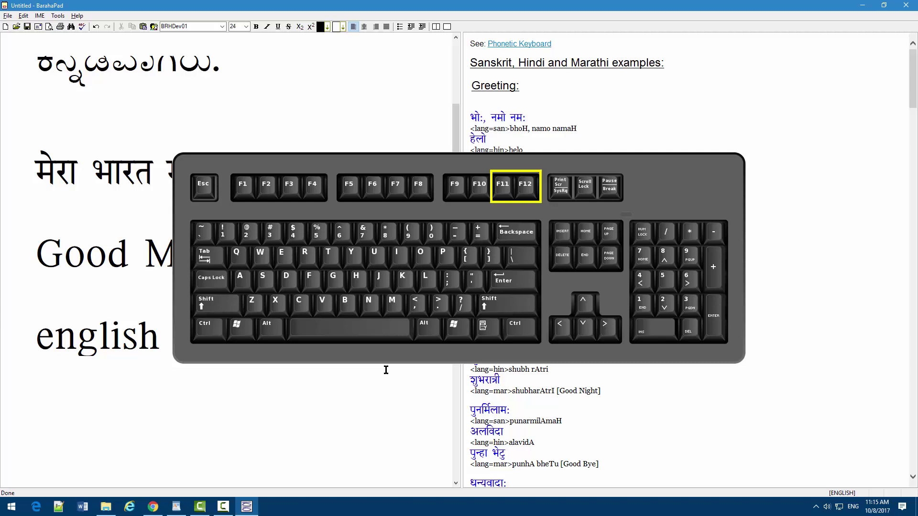
{"action": "key", "text": "F11"}
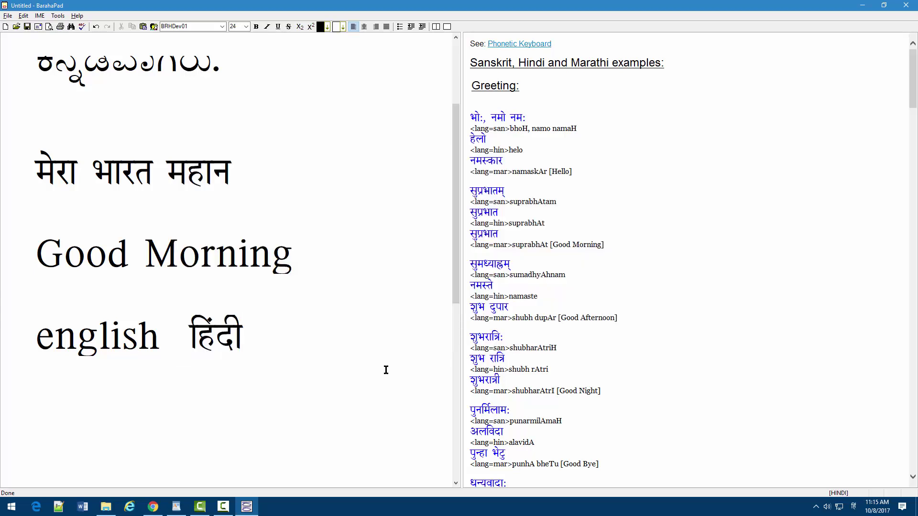
{"action": "key", "text": "F11"}
{"action": "type", "text": "english..."}
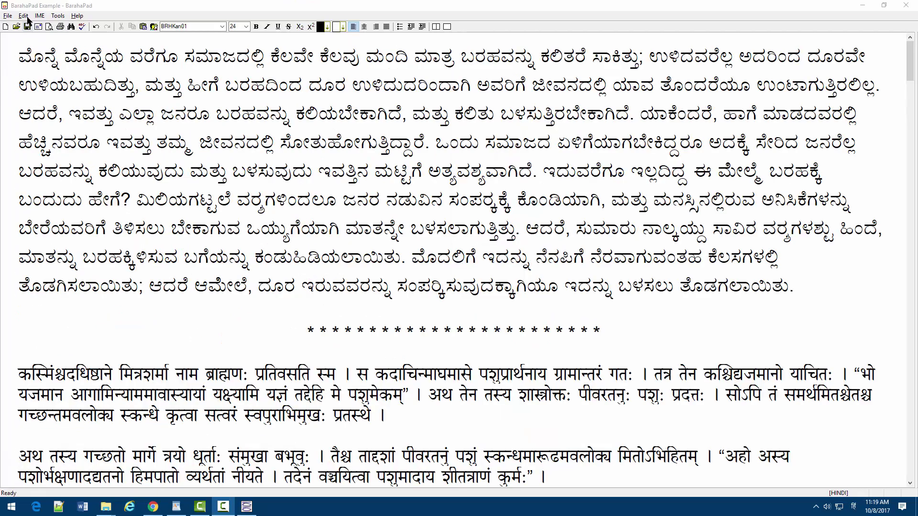
Step: Open Edit > Default Fonts and review the Kannada, Devanagari and Telugu fonts unchanged
{"action": "left_click", "coordinate": [24, 16]}
{"action": "left_click", "coordinate": [48, 139]}
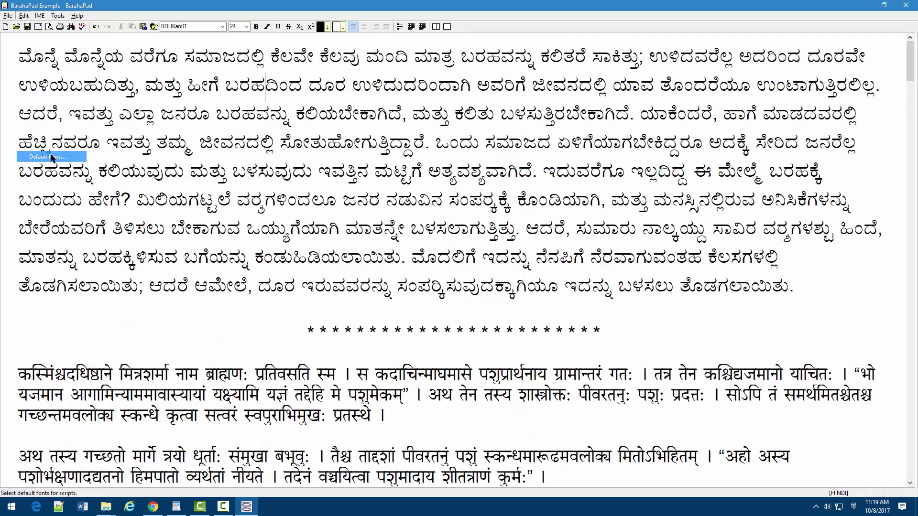
{"action": "left_click", "coordinate": [518, 161]}
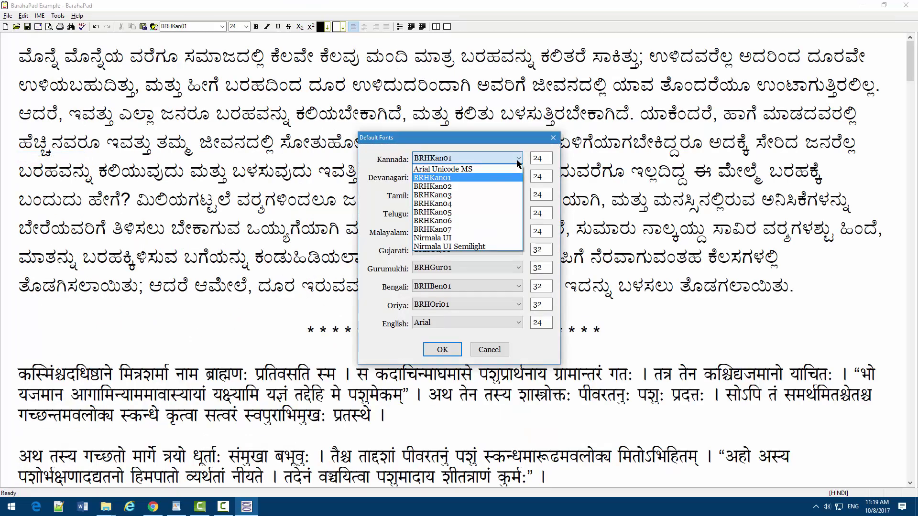
{"action": "left_click", "coordinate": [518, 159]}
{"action": "left_click", "coordinate": [520, 177]}
{"action": "left_click", "coordinate": [520, 177]}
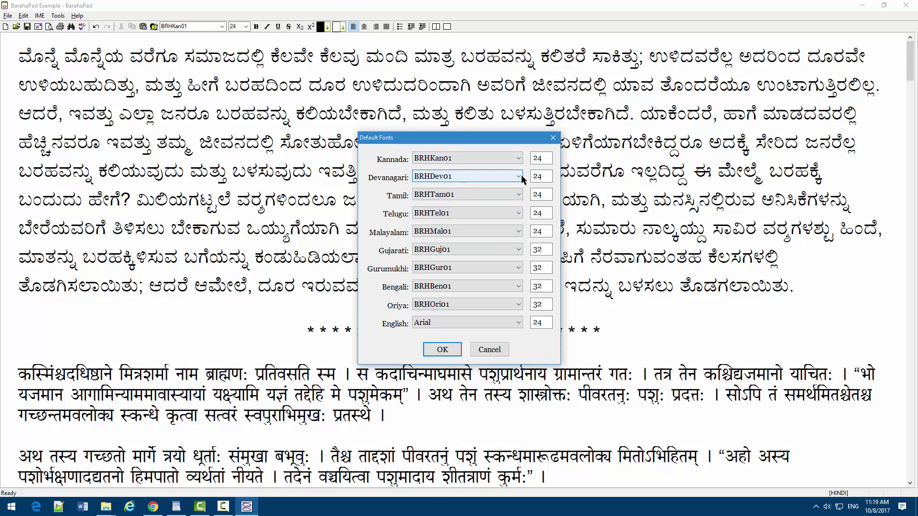
{"action": "left_click", "coordinate": [520, 214]}
{"action": "left_click", "coordinate": [520, 215]}
Step: Set Kannada, Devanagari, Tamil, Telugu and Malayalam font sizes to 32 and apply
{"action": "double_click", "coordinate": [541, 158]}
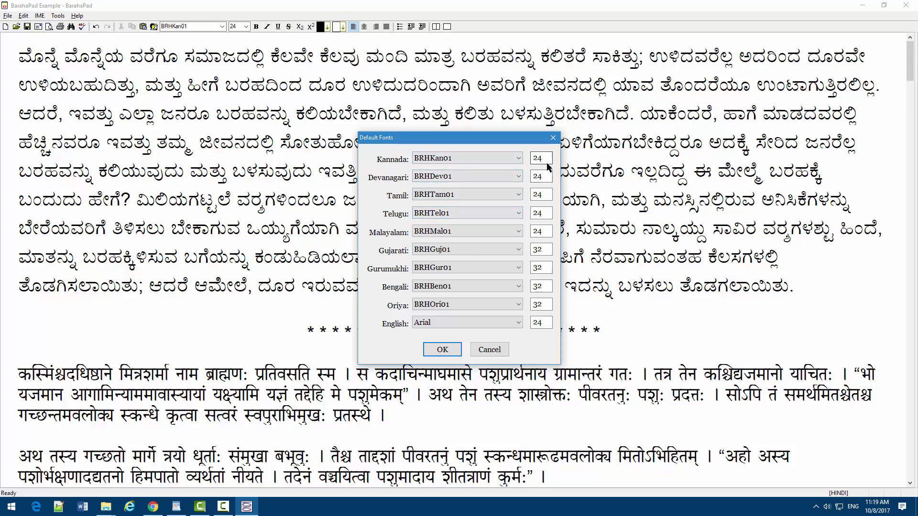
{"action": "type", "text": "32"}
{"action": "double_click", "coordinate": [544, 175]}
{"action": "type", "text": "32"}
{"action": "double_click", "coordinate": [543, 195]}
{"action": "type", "text": "32"}
{"action": "double_click", "coordinate": [543, 213]}
{"action": "type", "text": "32"}
{"action": "double_click", "coordinate": [545, 232]}
{"action": "type", "text": "32"}
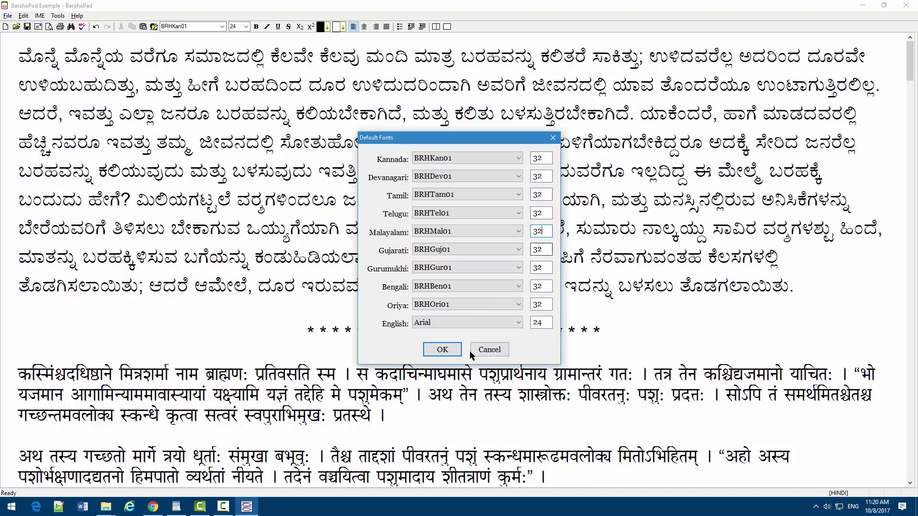
{"action": "left_click", "coordinate": [442, 350]}
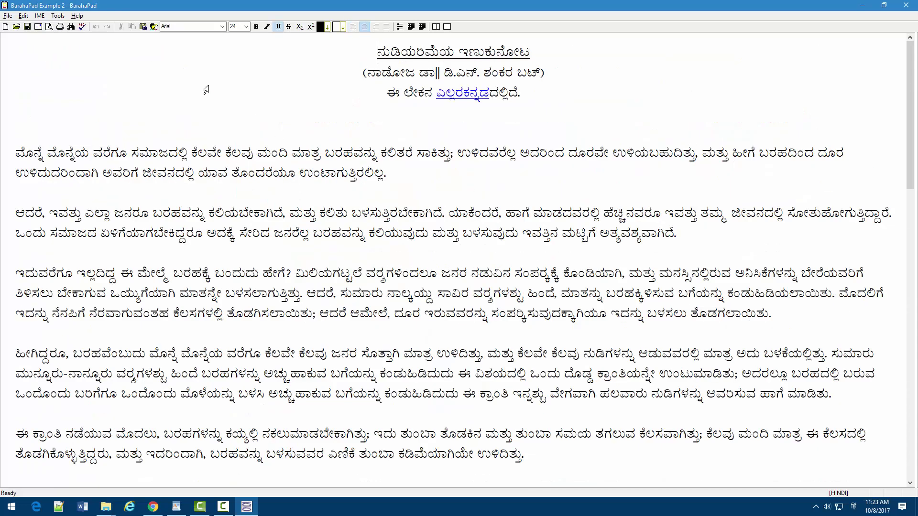
Step: Start a spell check and add the two flagged title words to the dictionary
{"action": "left_click", "coordinate": [58, 16]}
{"action": "left_click", "coordinate": [73, 51]}
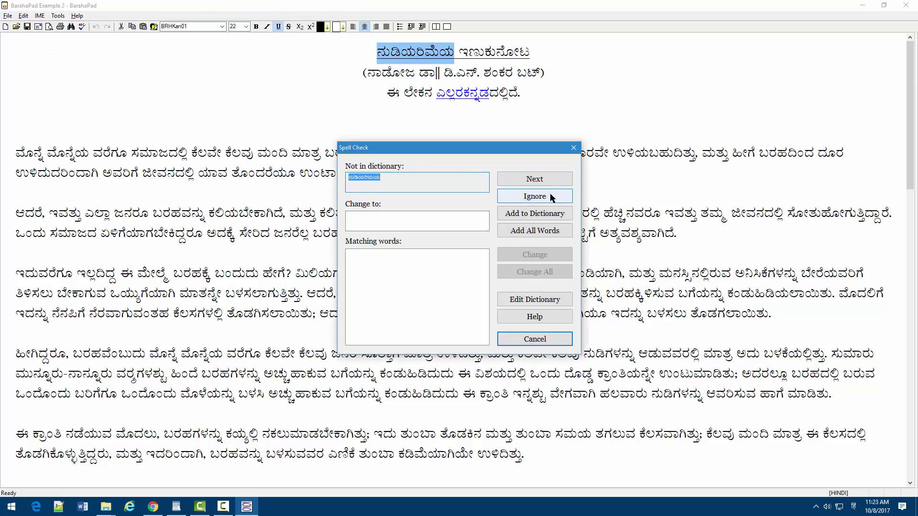
{"action": "left_click", "coordinate": [549, 218]}
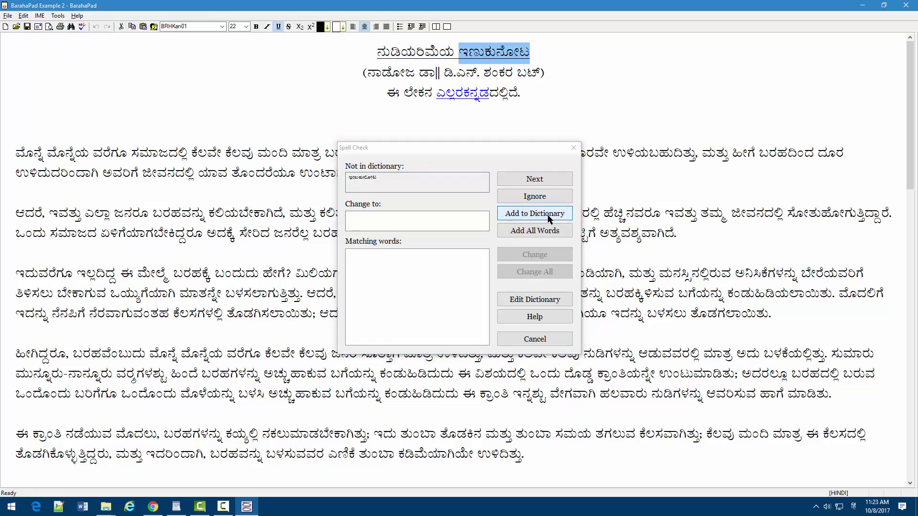
{"action": "left_click", "coordinate": [553, 217]}
Step: Add the byline words ನಾಡೋಜ, ಡಾ, ಡಿ.ಎನ್., ಶಂಕರ and ಬಟ್ to the dictionary
{"action": "left_click", "coordinate": [552, 218]}
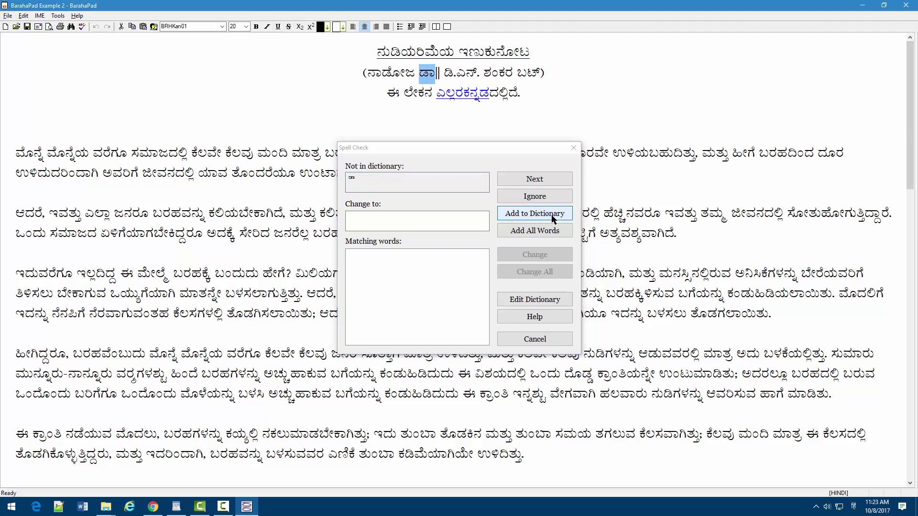
{"action": "left_click", "coordinate": [553, 218]}
{"action": "left_click", "coordinate": [553, 218]}
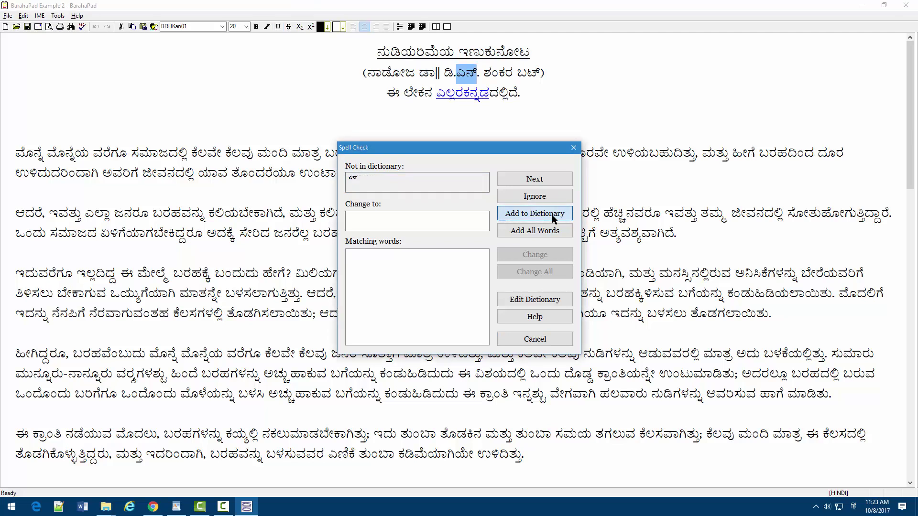
{"action": "left_click", "coordinate": [552, 217]}
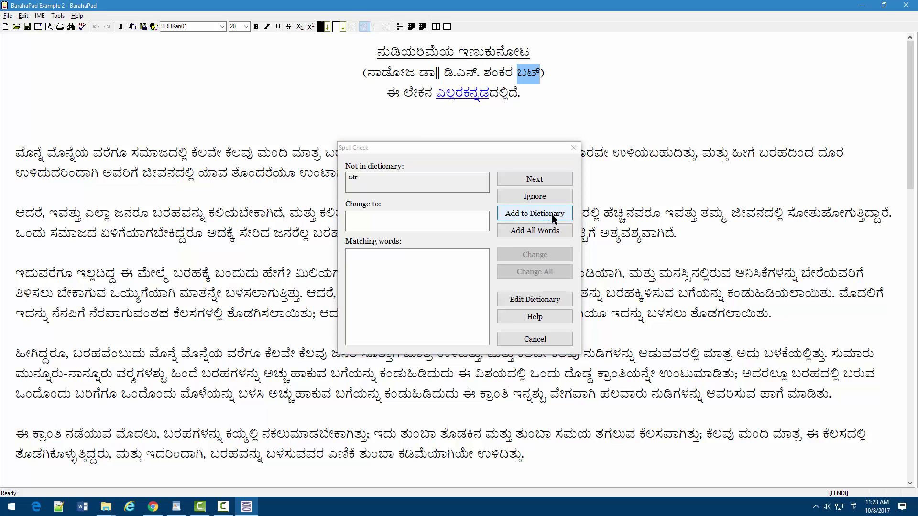
{"action": "left_click", "coordinate": [552, 218]}
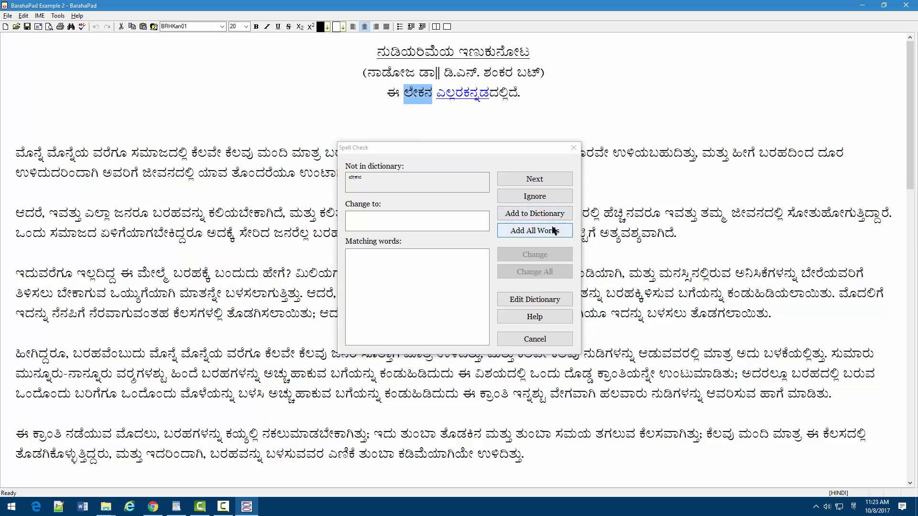
{"action": "left_click", "coordinate": [555, 234]}
Step: Add all document words to the dictionary, confirming and dismissing the 649-processed summary
{"action": "left_click", "coordinate": [554, 233]}
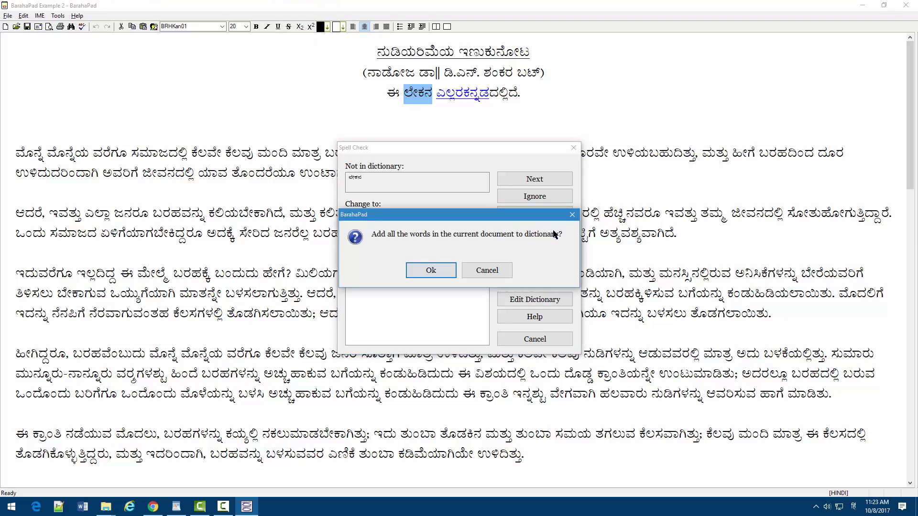
{"action": "left_click", "coordinate": [443, 277]}
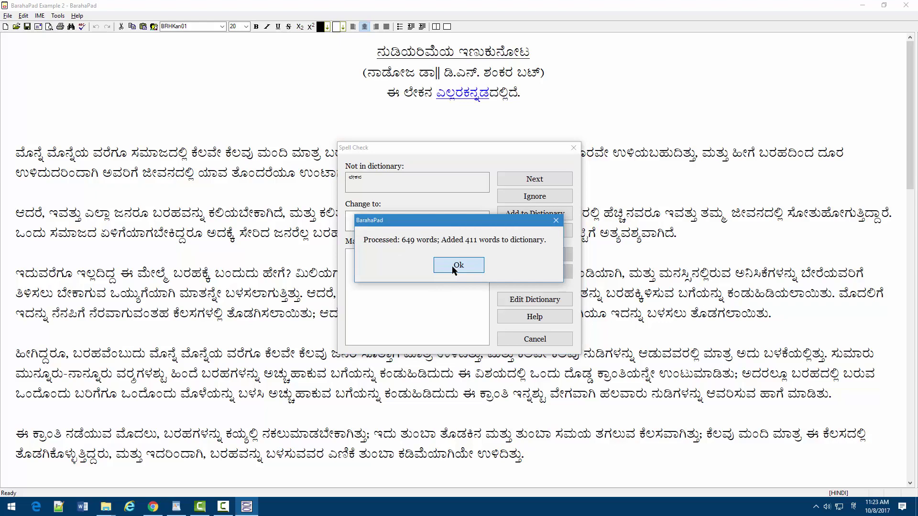
{"action": "left_click", "coordinate": [454, 268]}
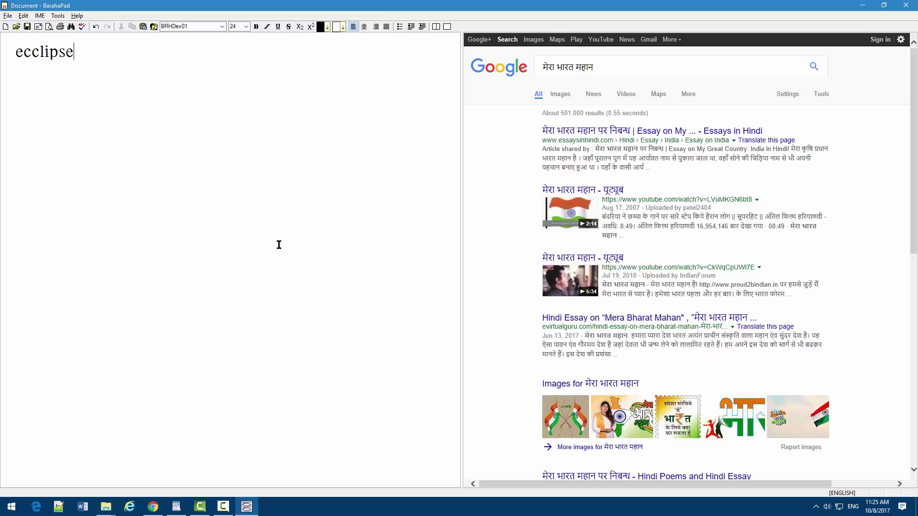
Step: Select 'ecclipse' and search the web for it
{"action": "key", "text": "ctrl+a"}
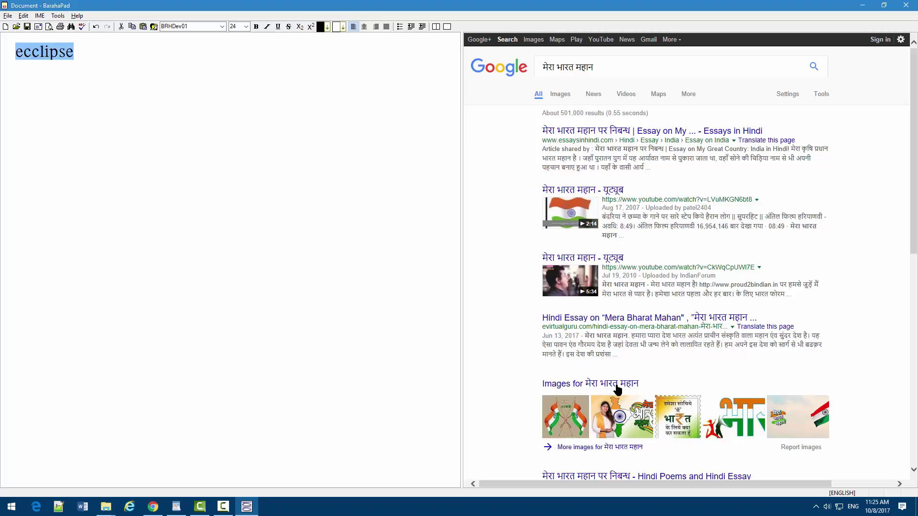
{"action": "right_click", "coordinate": [34, 53]}
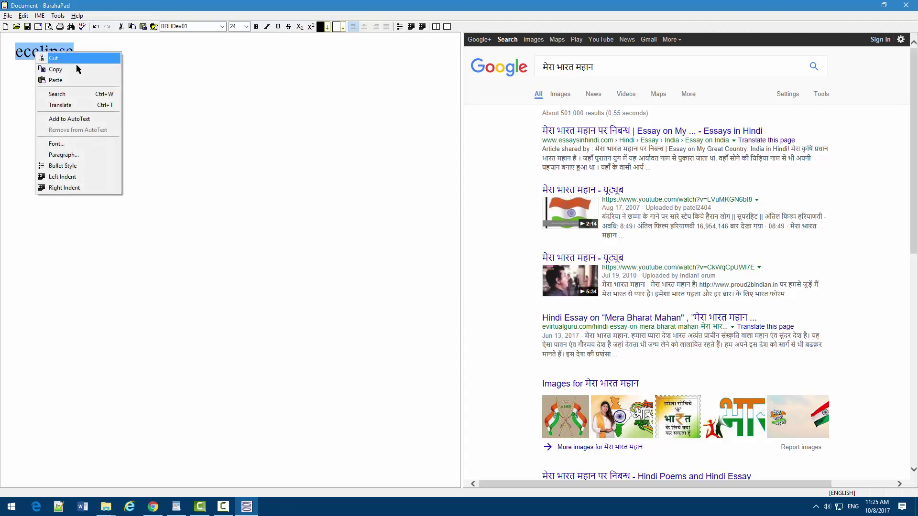
{"action": "left_click", "coordinate": [76, 93]}
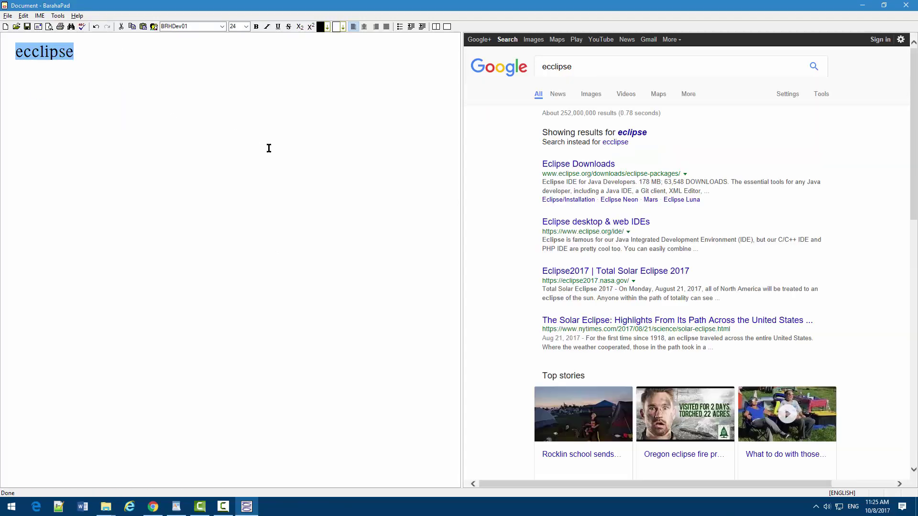
Step: Type 'meraa bhaarata mahaana' in Hindi, web-search it, and allow the page's scripts
{"action": "left_click", "coordinate": [287, 183]}
{"action": "key", "text": "F11"}
{"action": "type", "text": "mer"}
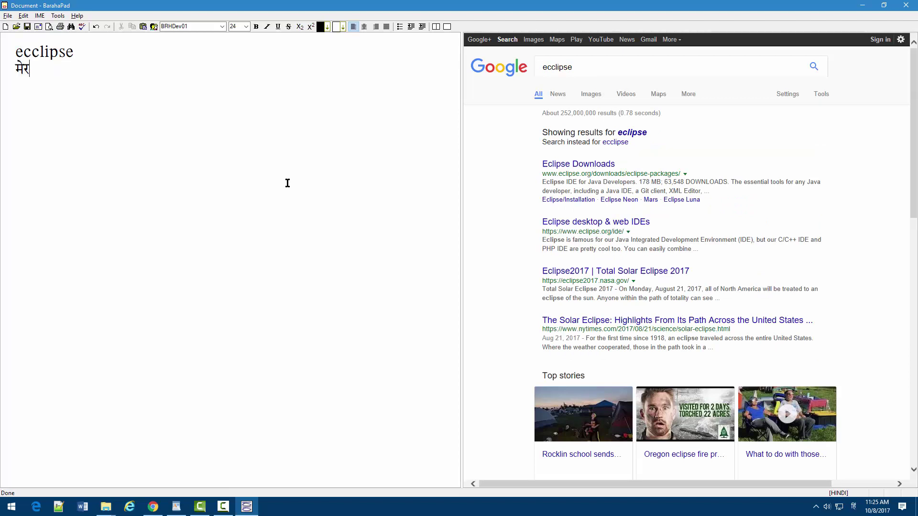
{"action": "type", "text": "aa bhaarata mahaana"}
{"action": "key", "text": "shift+Home"}
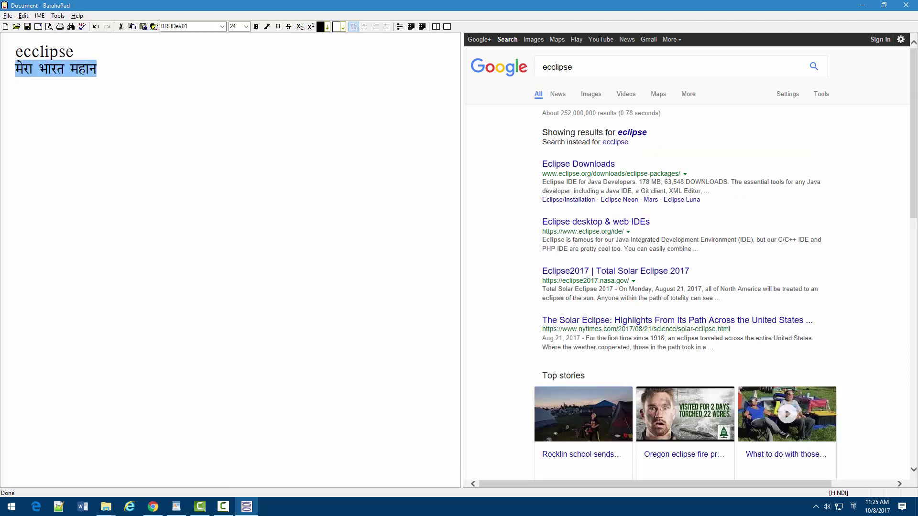
{"action": "right_click", "coordinate": [121, 82]}
{"action": "left_click", "coordinate": [120, 110]}
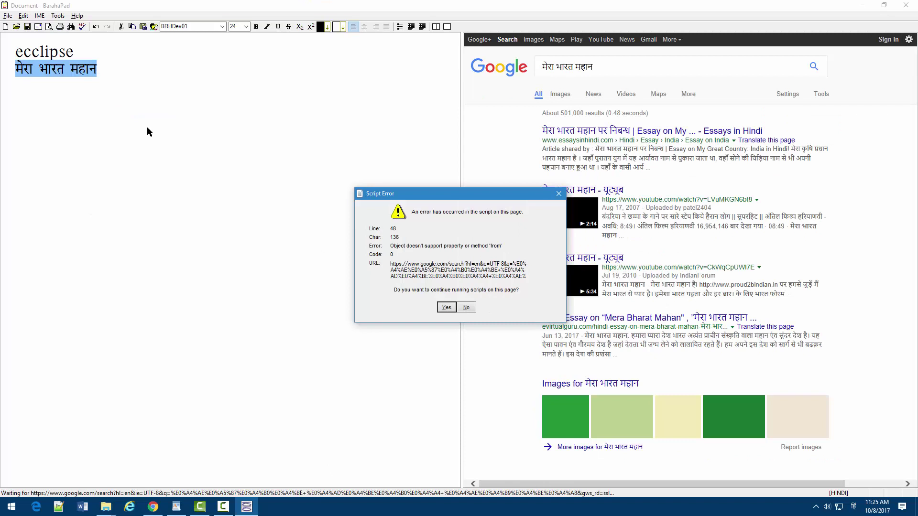
{"action": "left_click", "coordinate": [447, 308]}
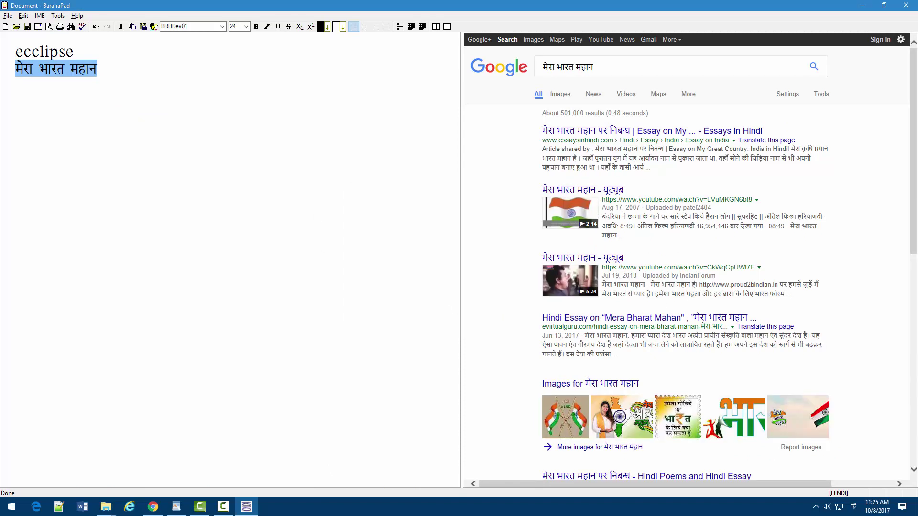
{"action": "left_click", "coordinate": [402, 295]}
{"action": "key", "text": "Return"}
Step: Type the Kannada line 'ninna haesaru Enu?' and translate it
{"action": "type", "text": "ninna ha"}
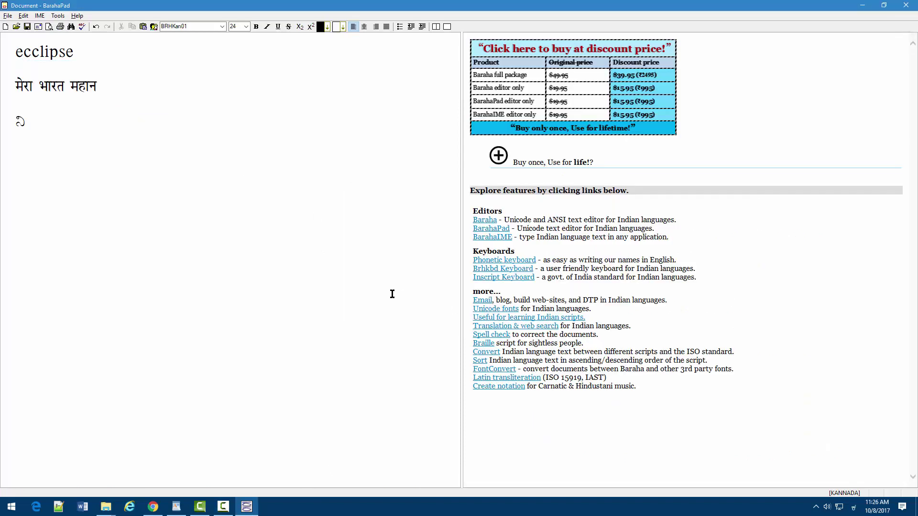
{"action": "type", "text": "esaru Enu?"}
{"action": "key", "text": "shift+Home"}
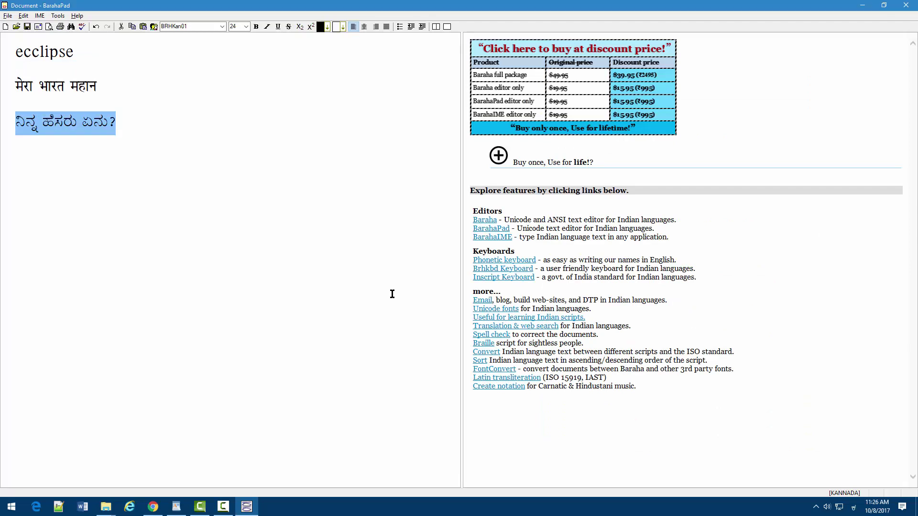
{"action": "right_click", "coordinate": [109, 127]}
{"action": "left_click", "coordinate": [133, 180]}
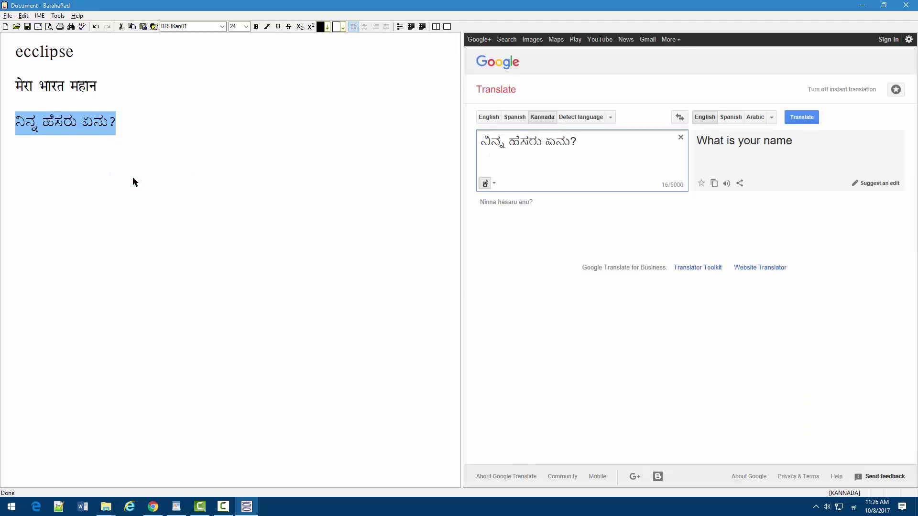
{"action": "left_click", "coordinate": [131, 220]}
Step: Type 'what is your name?' in English and translate it into Kannada
{"action": "key", "text": "F11"}
{"action": "key", "text": "Return"}
{"action": "key", "text": "Return"}
{"action": "type", "text": "what is your name?"}
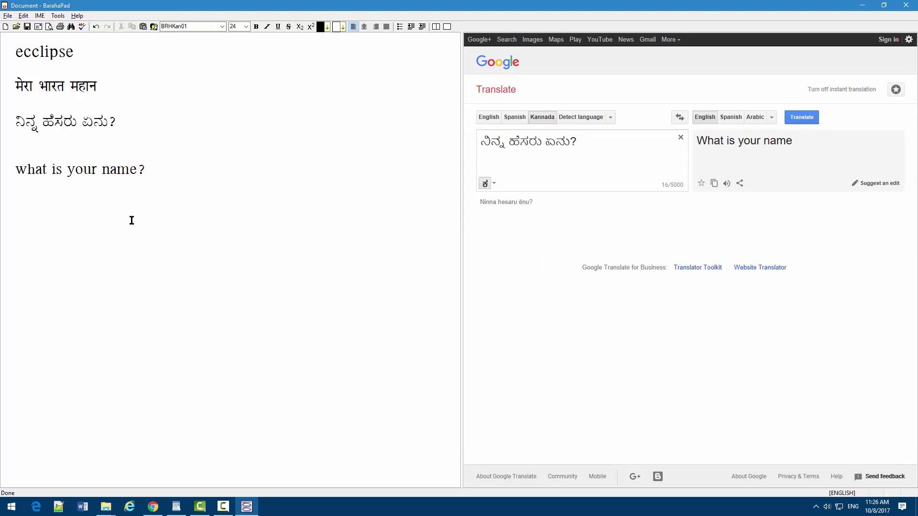
{"action": "key", "text": "shift+Home"}
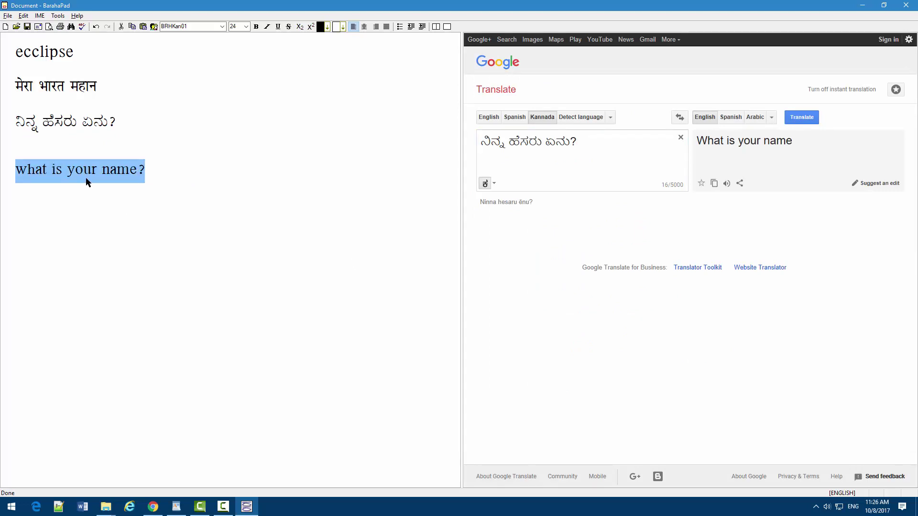
{"action": "right_click", "coordinate": [87, 182]}
{"action": "left_click", "coordinate": [114, 233]}
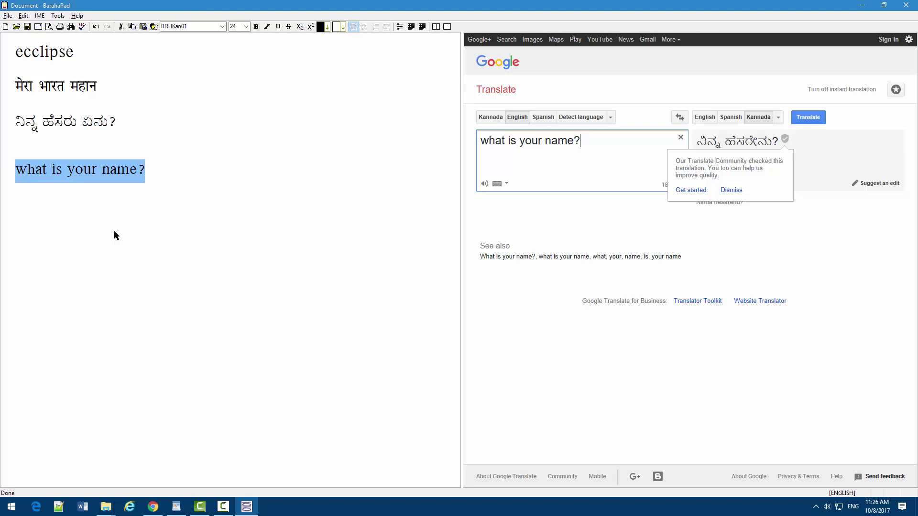
{"action": "left_click", "coordinate": [114, 230]}
Step: Set the IME language to Hindi and translate 'what is your name?' into Hindi
{"action": "key", "text": "Return"}
{"action": "key", "text": "Return"}
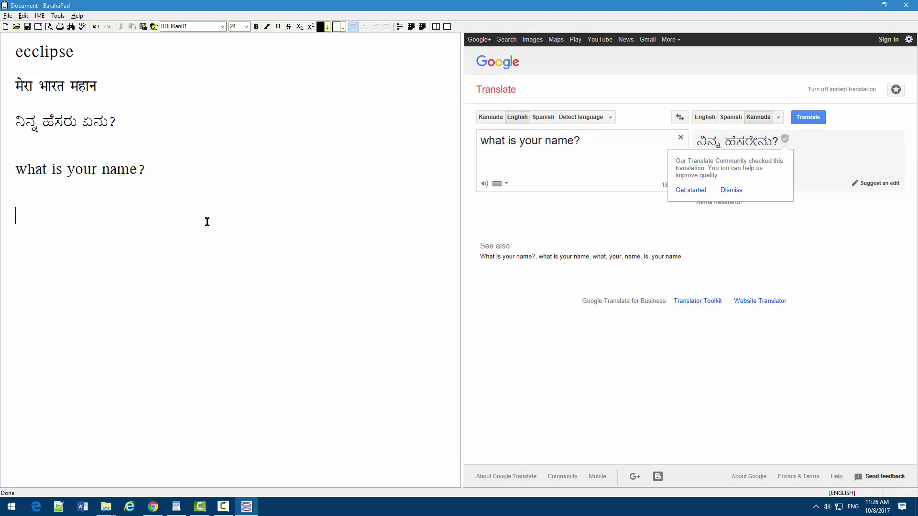
{"action": "left_click", "coordinate": [40, 16]}
{"action": "mouse_move", "coordinate": [86, 26]}
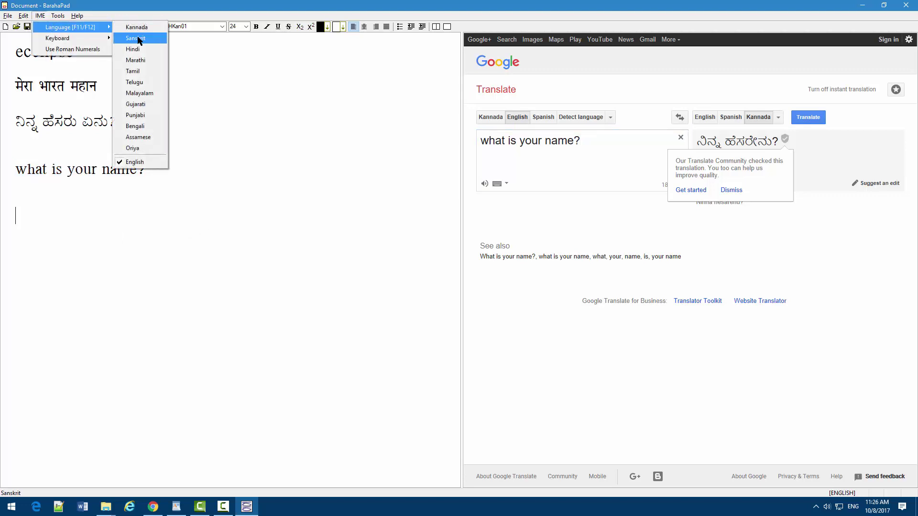
{"action": "left_click", "coordinate": [139, 48]}
{"action": "key", "text": "shift+End"}
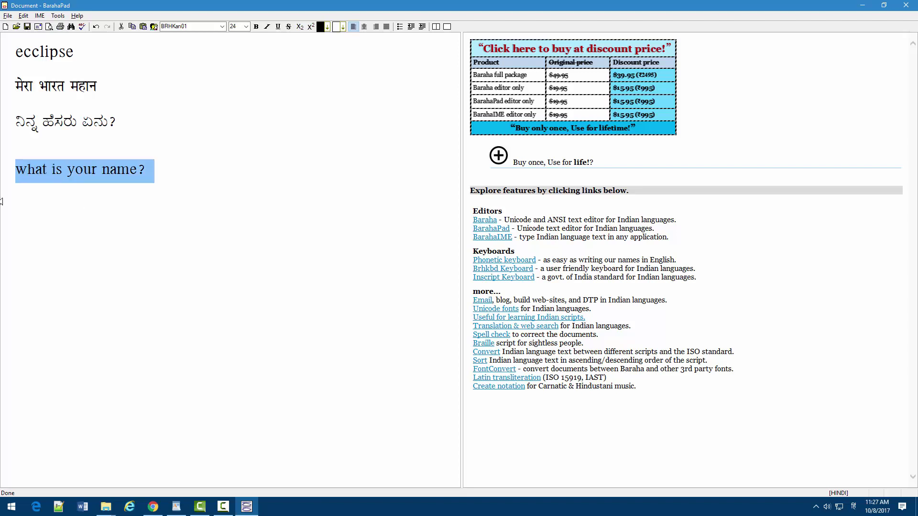
{"action": "right_click", "coordinate": [45, 173]}
{"action": "left_click", "coordinate": [92, 227]}
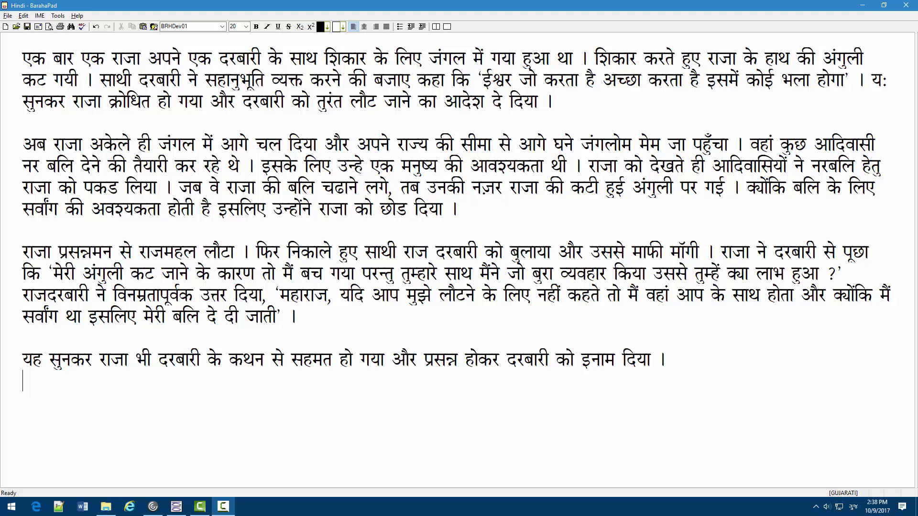
Step: Select all four paragraphs of the Hindi story and convert them to Kannada script
{"action": "key", "text": "shift+Up"}
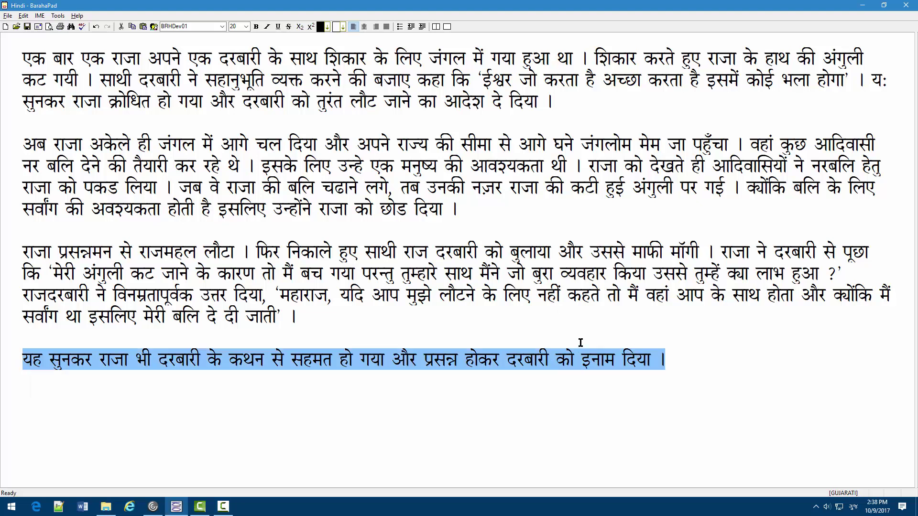
{"action": "left_click_drag", "start_coordinate": [581, 343], "coordinate": [11, 59]}
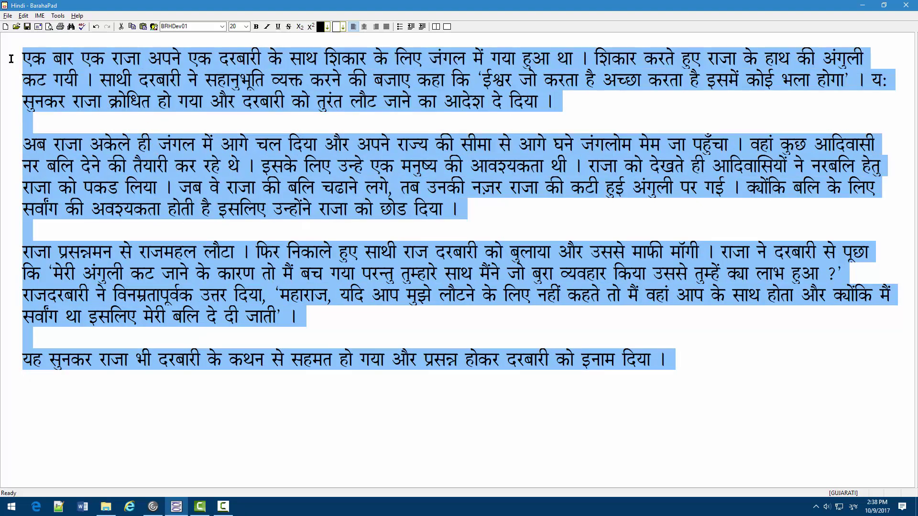
{"action": "left_click", "coordinate": [58, 16]}
{"action": "mouse_move", "coordinate": [77, 39]}
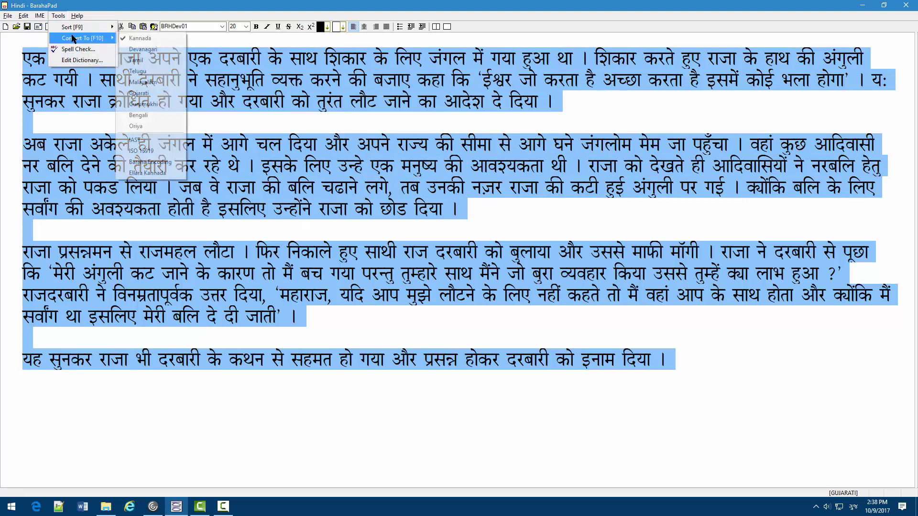
{"action": "left_click", "coordinate": [172, 40]}
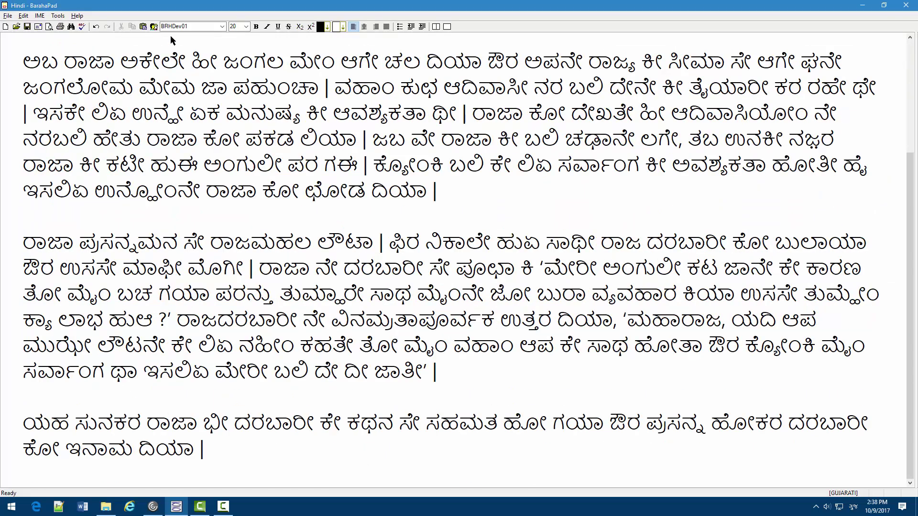
{"action": "scroll", "coordinate": [286, 204], "scroll_direction": "up", "scroll_amount": 2}
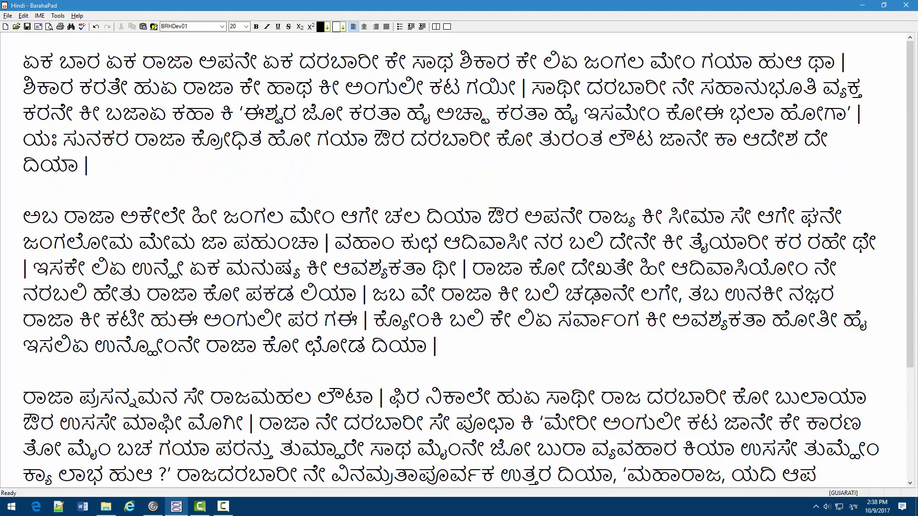
{"action": "key", "text": "F10"}
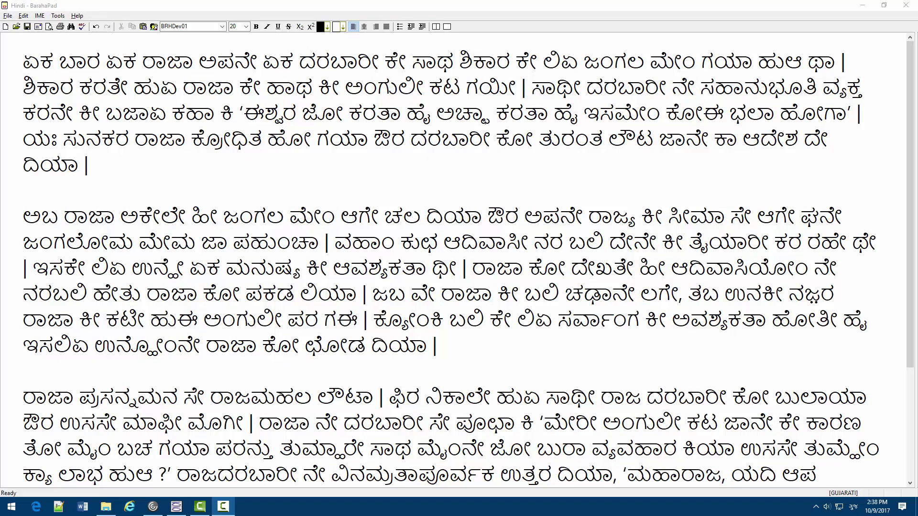